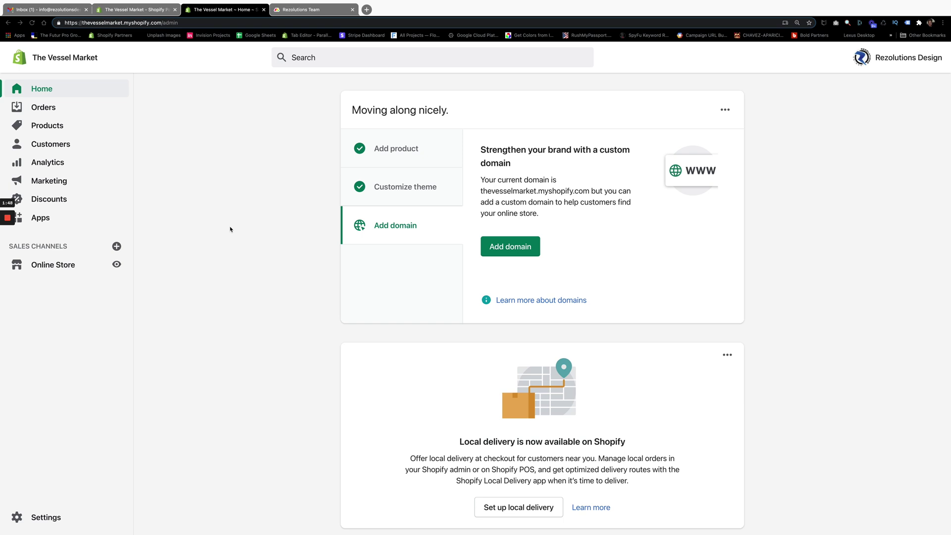
Step: Bring up the Preview window with the USPS rate guide: Cubic $9.24, Ground $17.20, Express $70.00
mouse_move(253, 1)
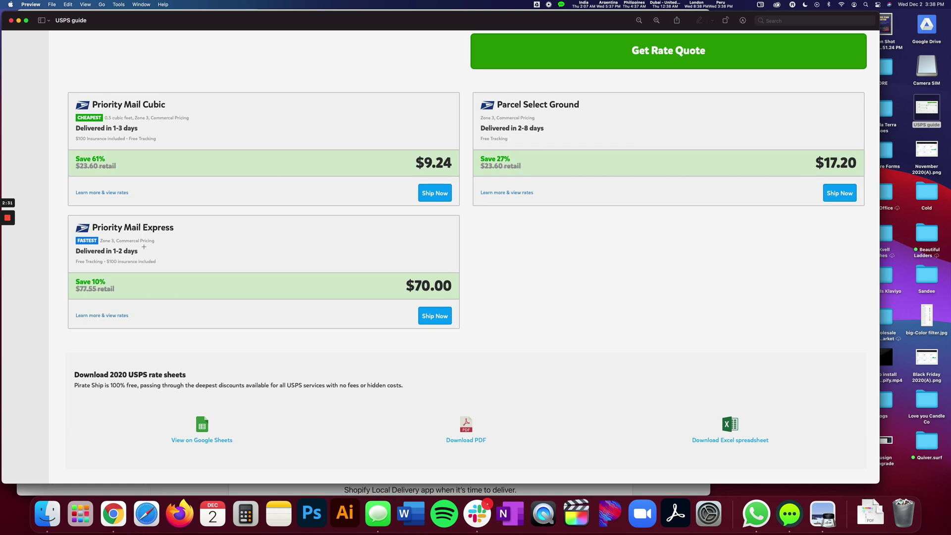
Step: Move the Preview window aside and close the USPS rate guide to reveal Shopify admin Home
click(6, 250)
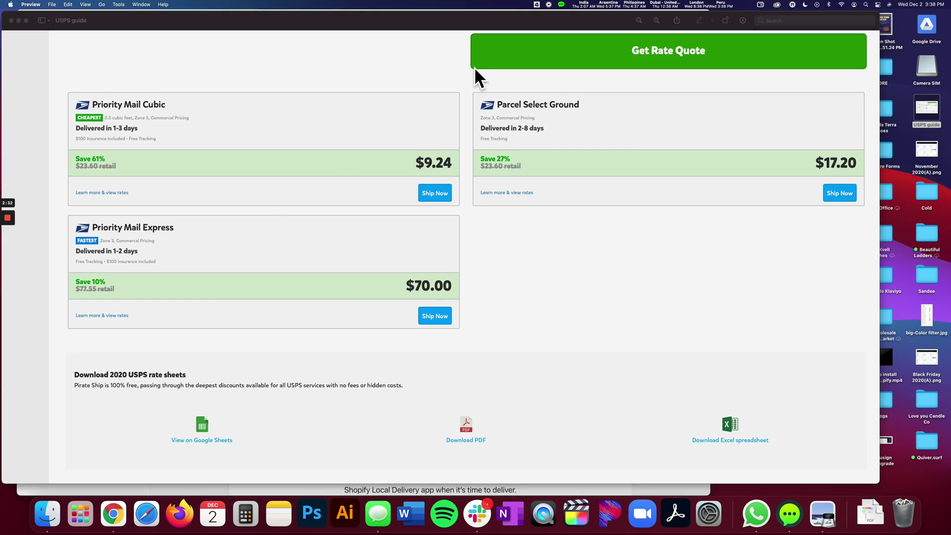
drag(240, 25, 293, 23)
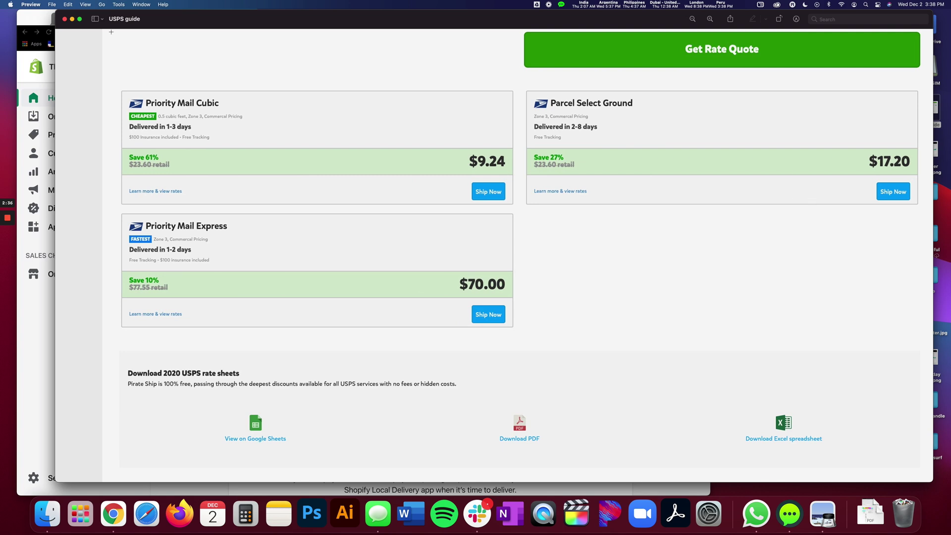
click(64, 19)
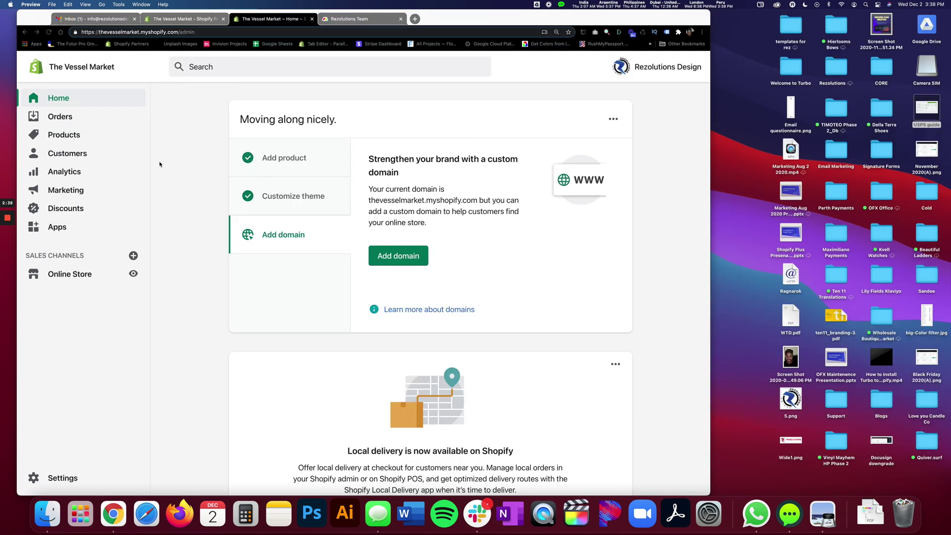
Step: Go to Products with Chrome full screen and select all four Astral Vessel cases
click(68, 135)
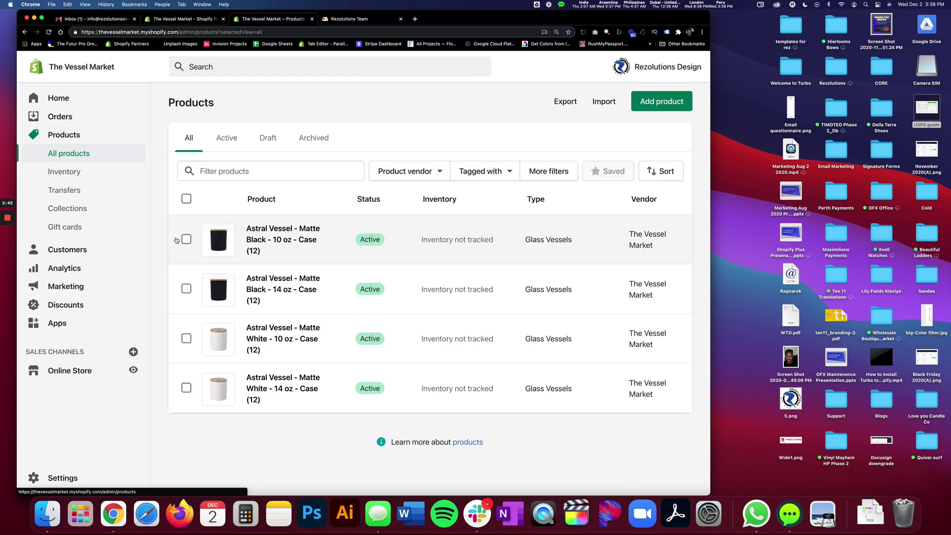
key(ctrl+super+f)
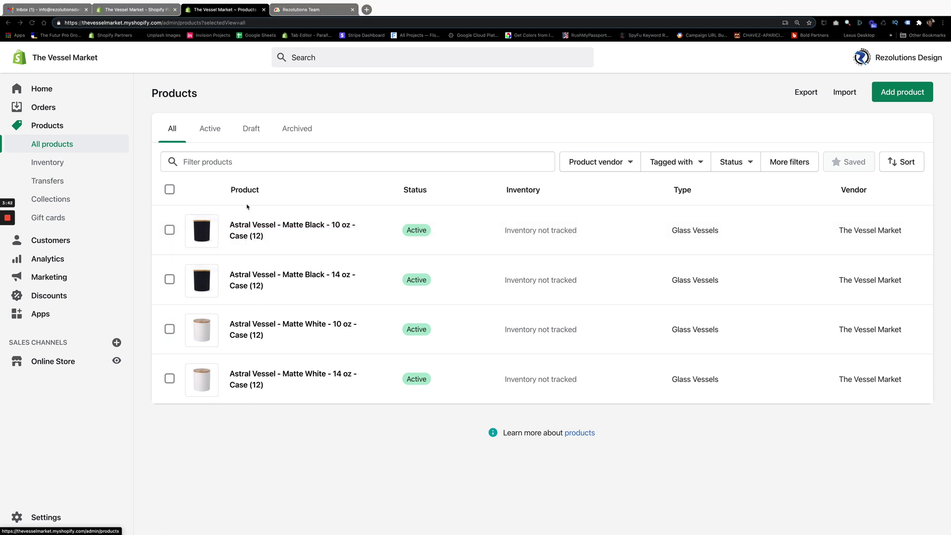
click(169, 190)
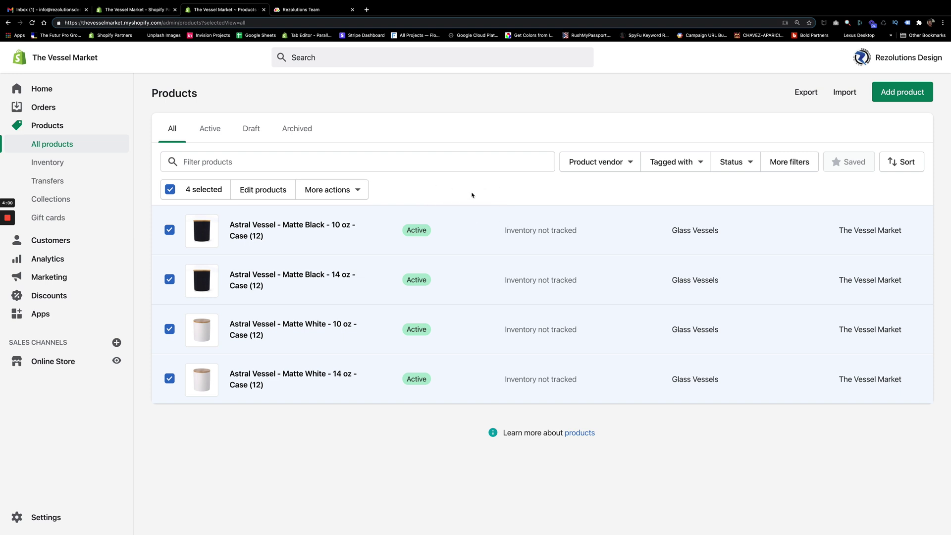
click(9, 252)
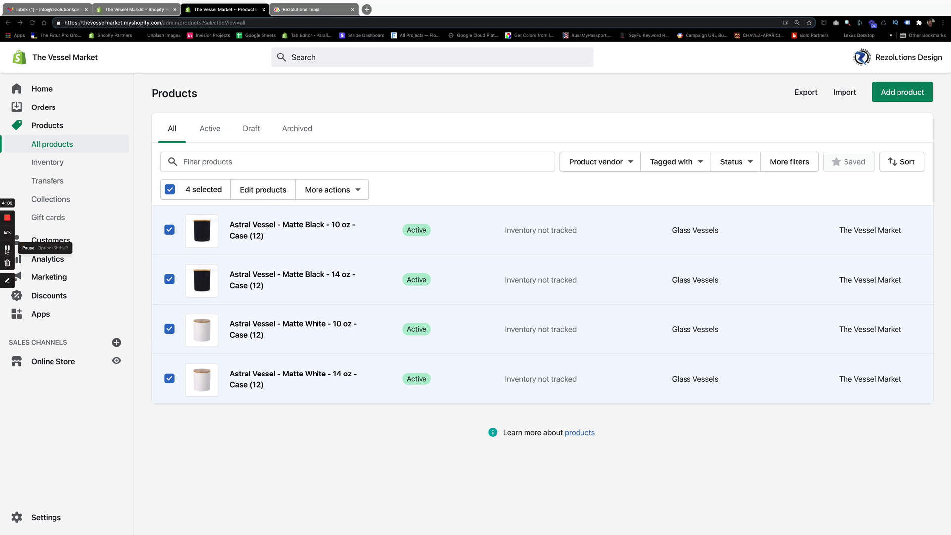
Step: Open the four cases in the bulk editor without the SKU and Compare at price columns
click(262, 192)
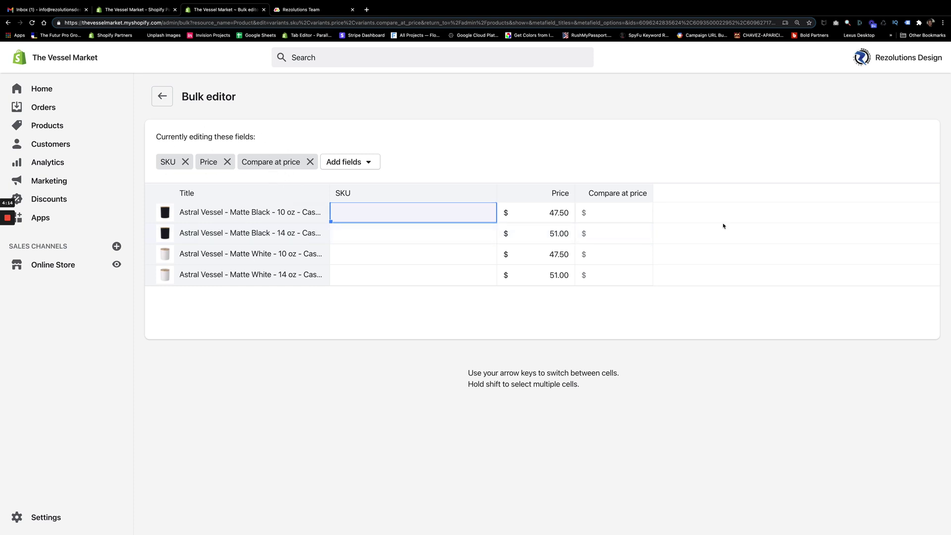
click(185, 161)
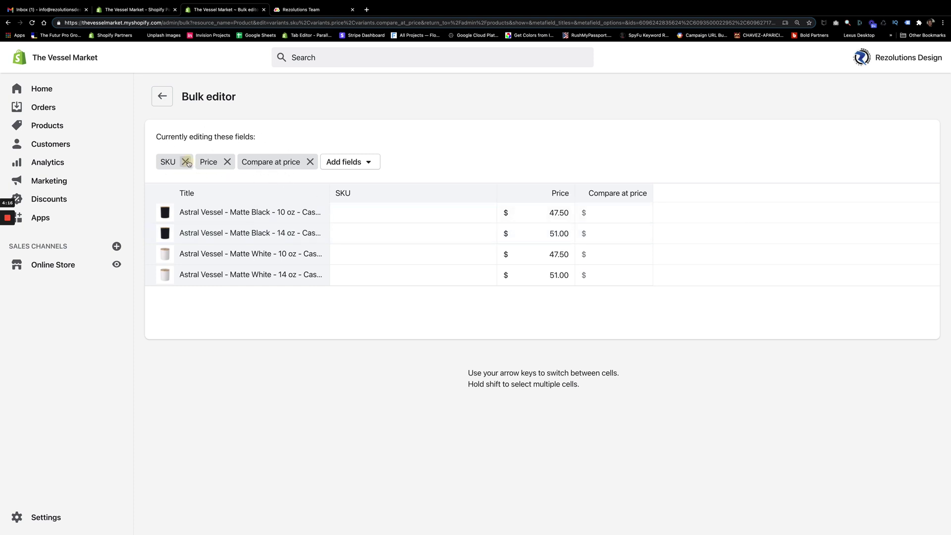
click(270, 161)
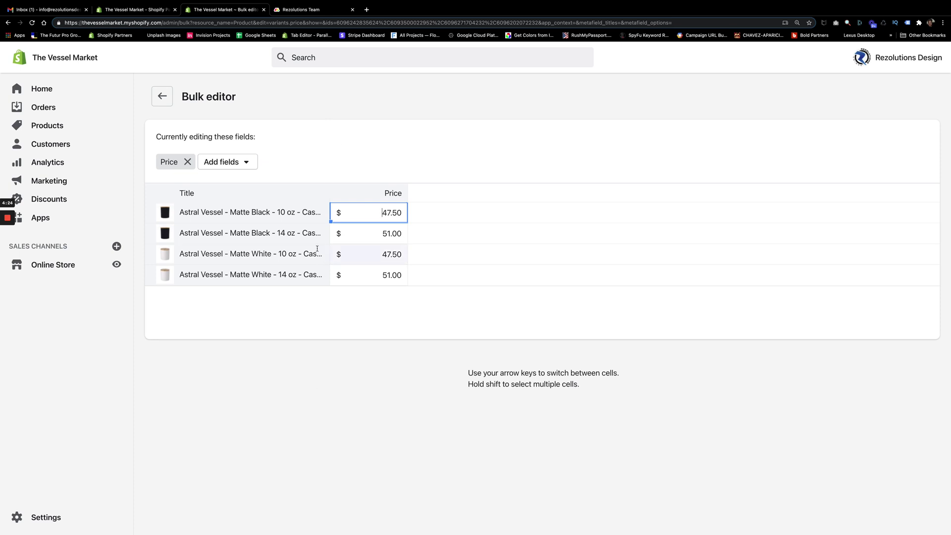
Step: Add a Weight column to the bulk editor
click(248, 163)
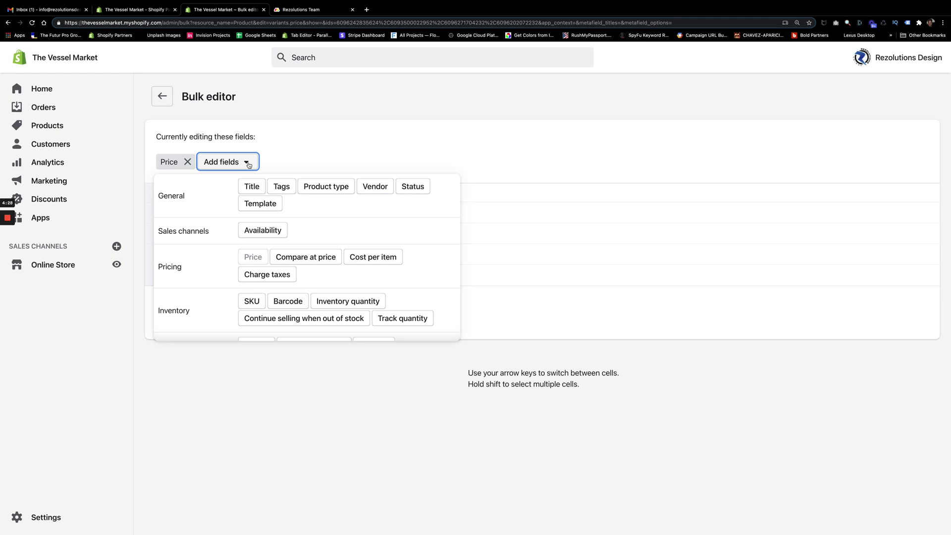
scroll(336, 257, down, 2)
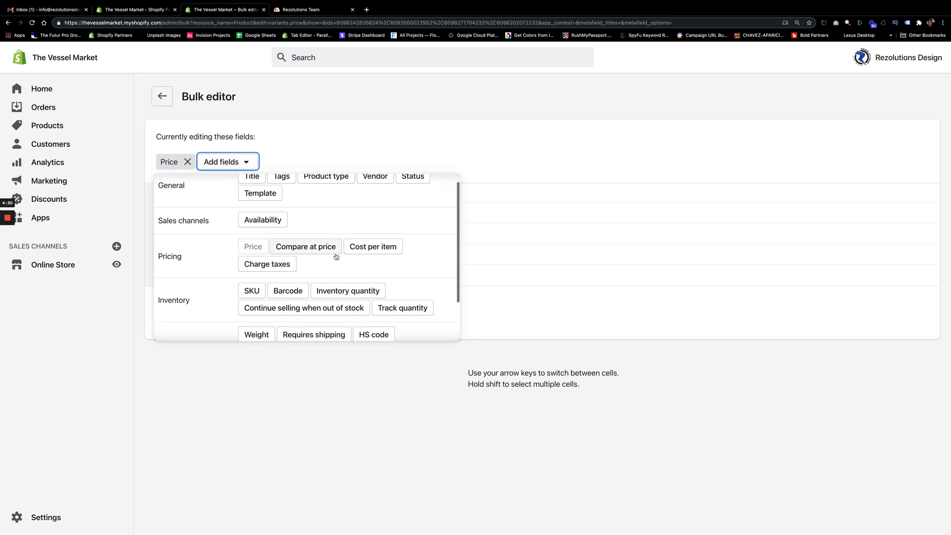
click(257, 297)
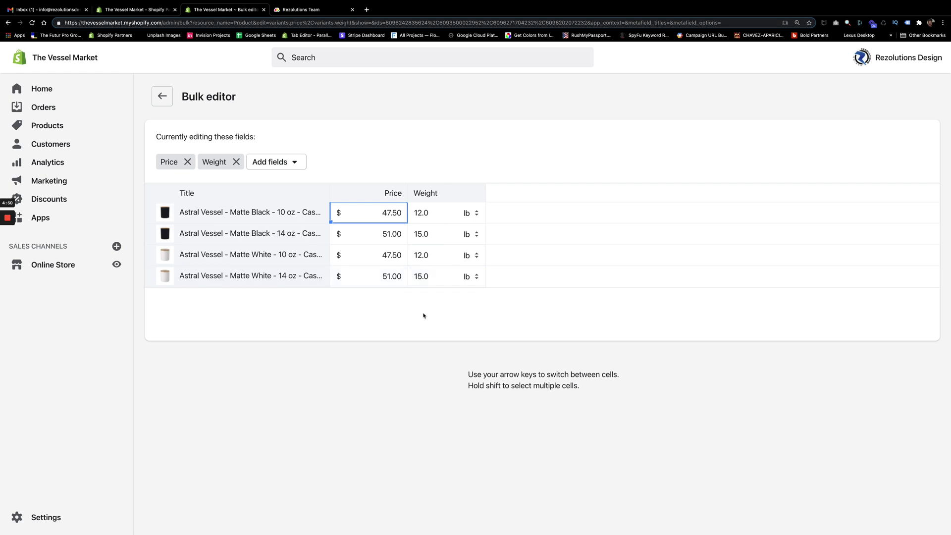
Step: Enter weights of 12.0 lb for the 10 oz cases and 15.0 lb for the 14 oz cases
click(477, 214)
click(477, 213)
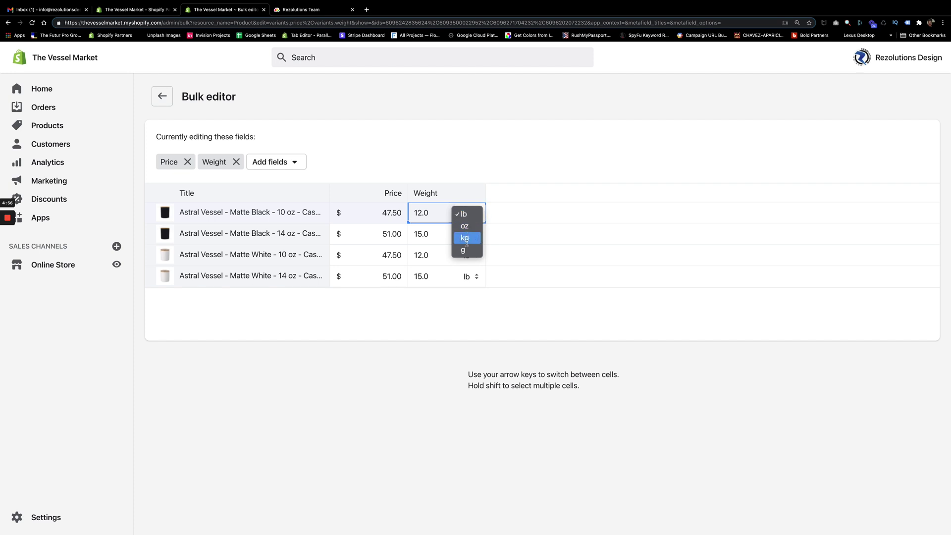
click(414, 321)
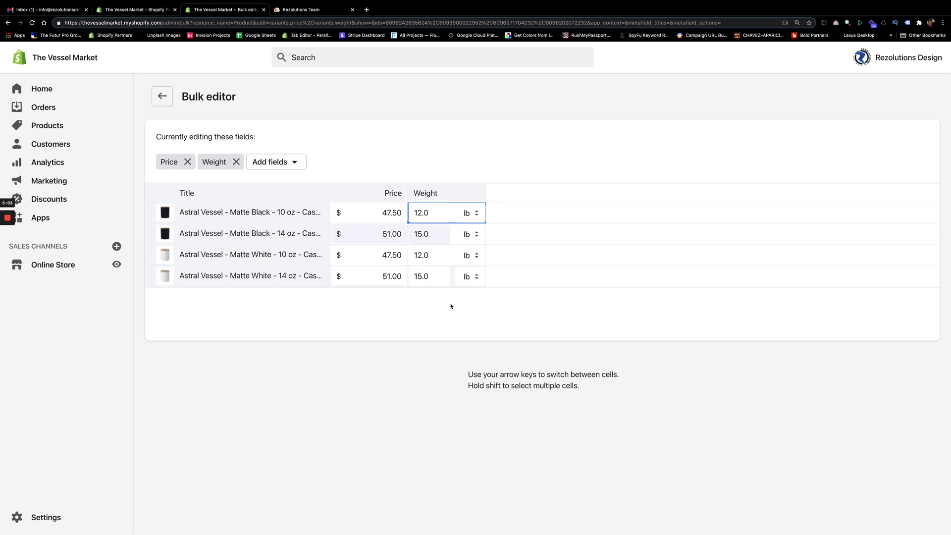
click(423, 325)
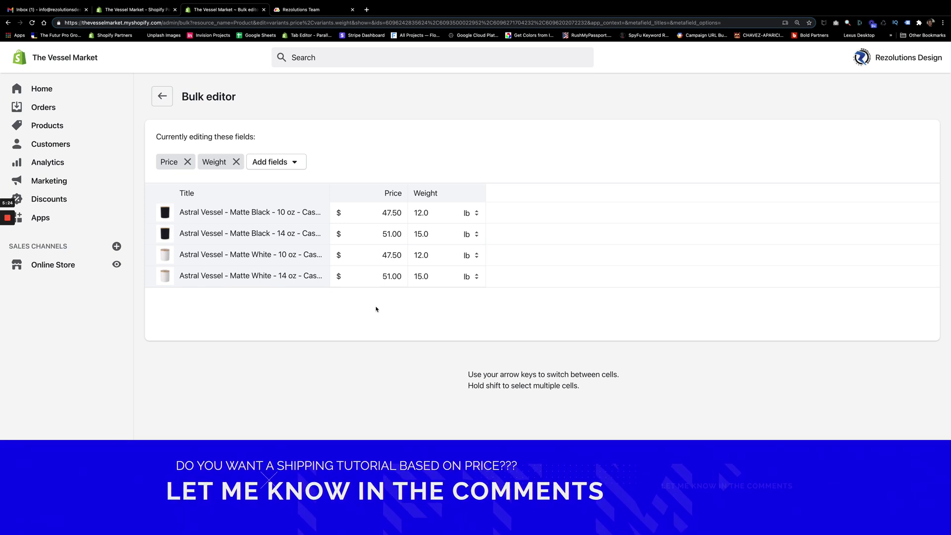
mouse_move(7, 249)
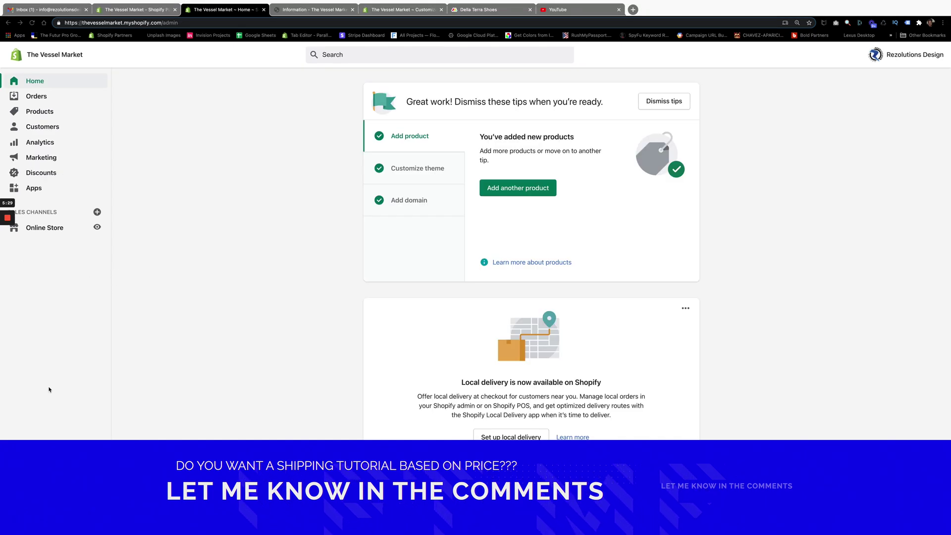
Step: Go to Settings > Shipping and delivery and open Manage rates under General shipping rates
click(38, 520)
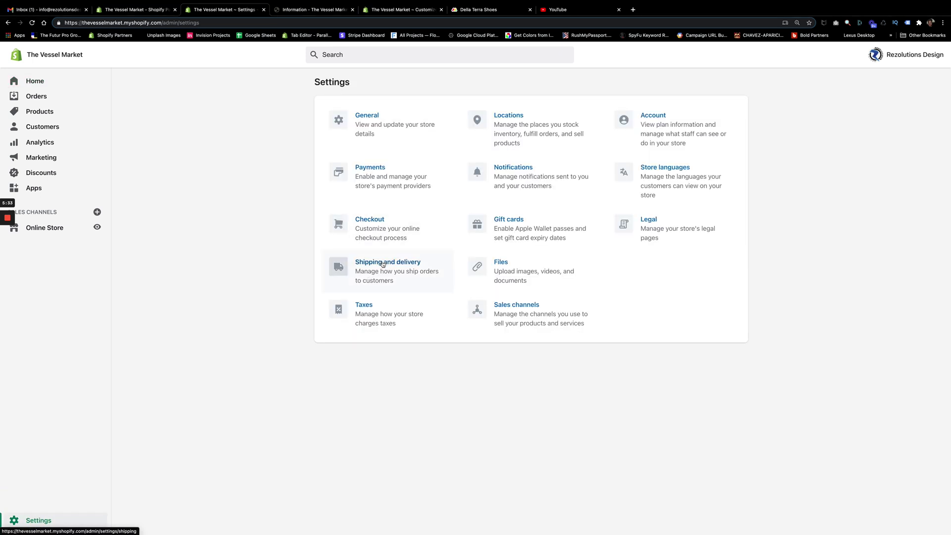
click(383, 264)
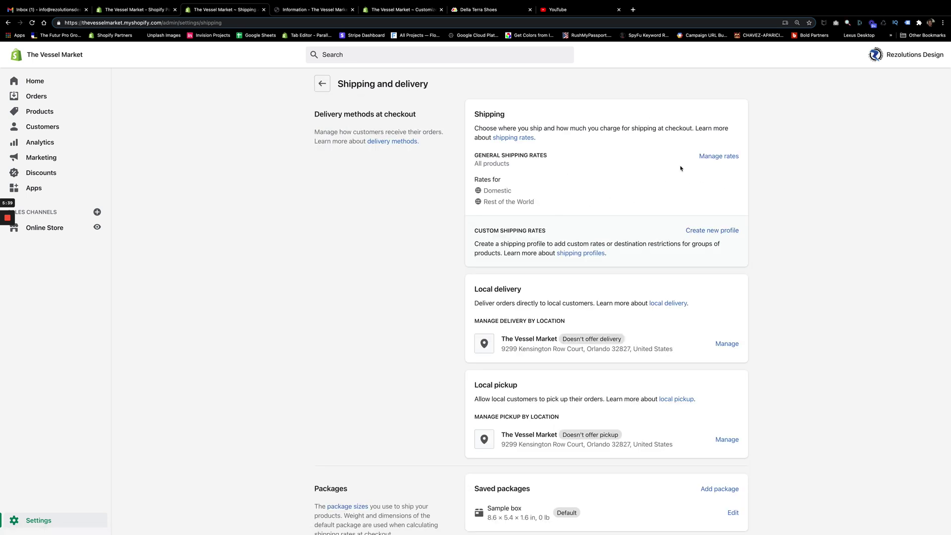
click(713, 156)
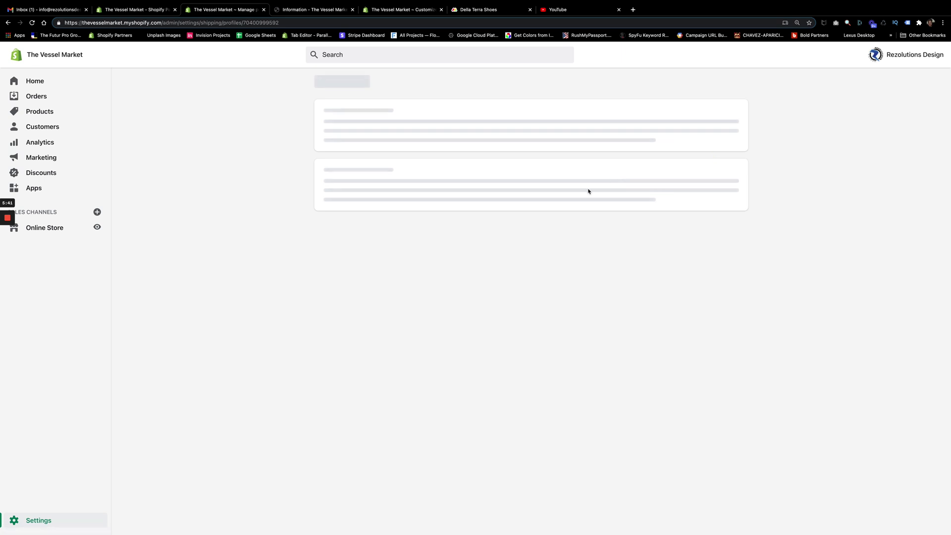
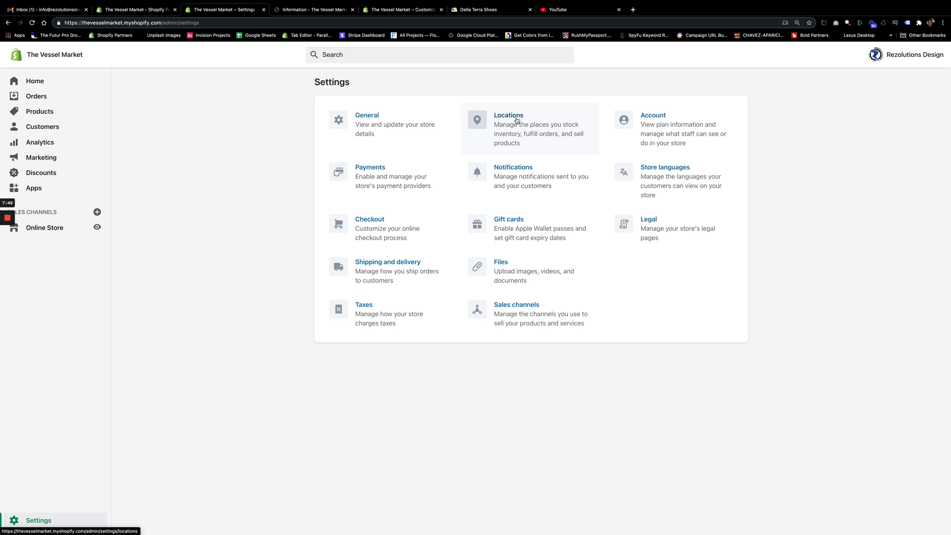
Step: Go to Shipping and delivery in The Vessel Market's Settings
click(382, 270)
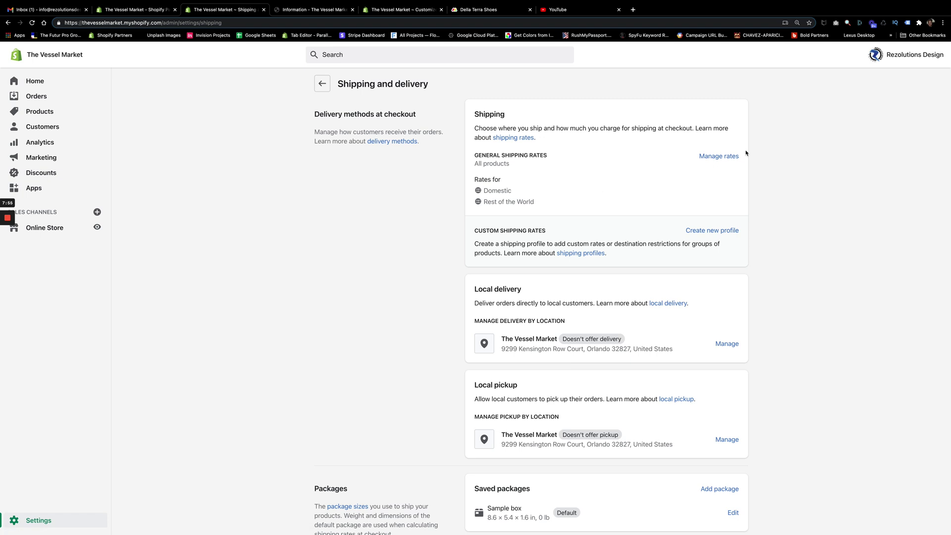
Step: Delete the three Domestic Standard rates: 5lb–70lb, 0lb–5lb and free $50.00 and up
click(725, 157)
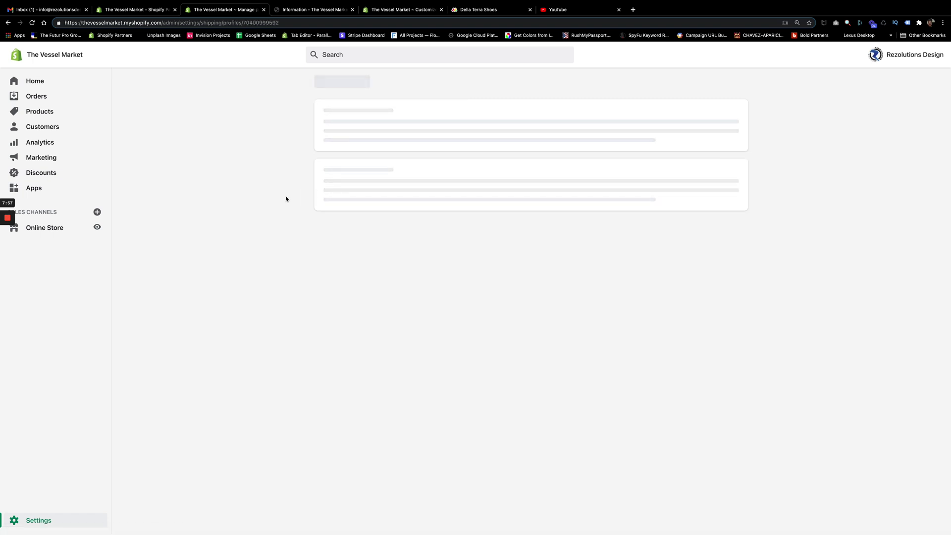
scroll(288, 203, down, 5)
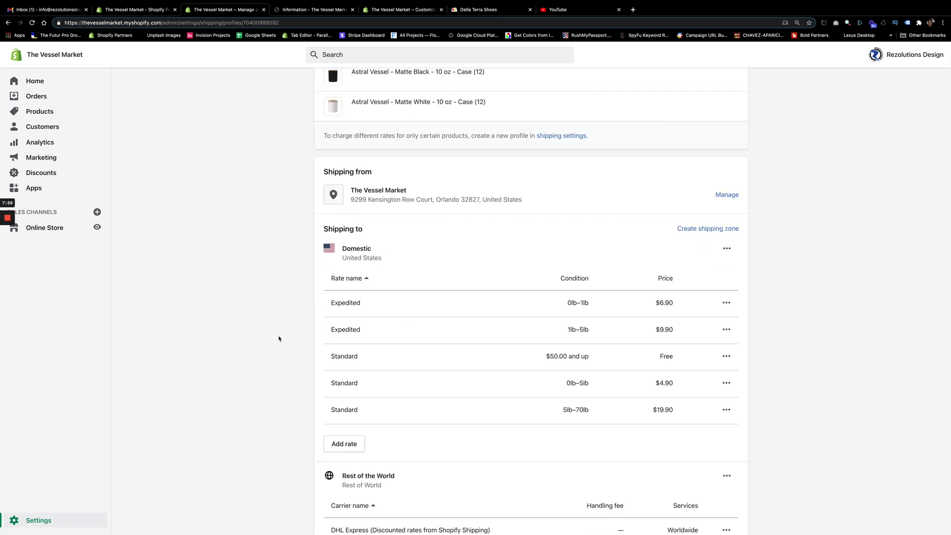
scroll(278, 339, down, 3)
scroll(282, 337, up, 2)
scroll(319, 310, down, 2)
click(725, 293)
click(709, 334)
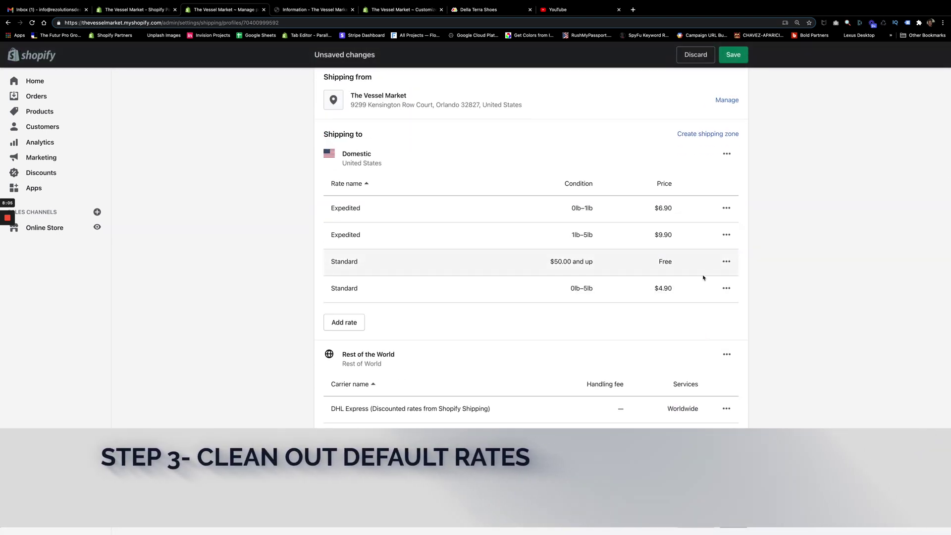
click(726, 289)
click(709, 329)
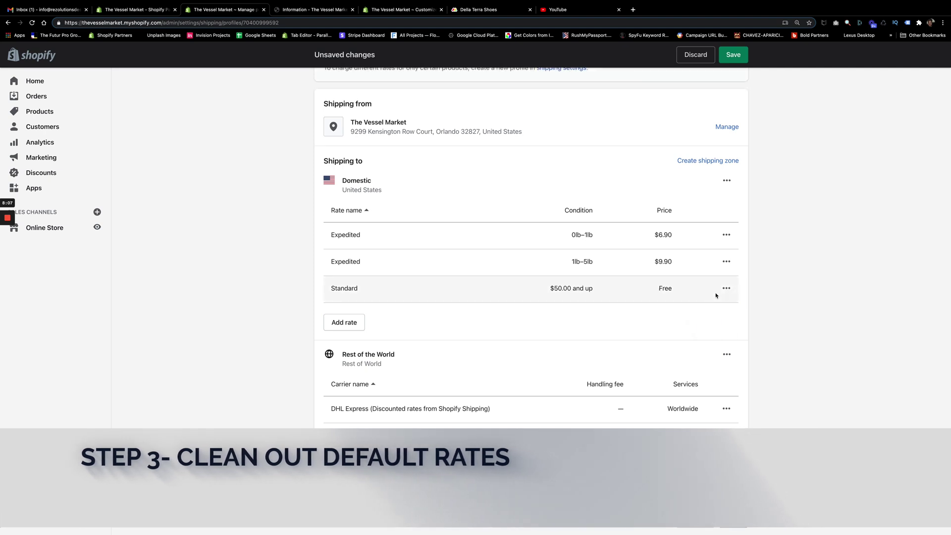
click(726, 289)
click(708, 328)
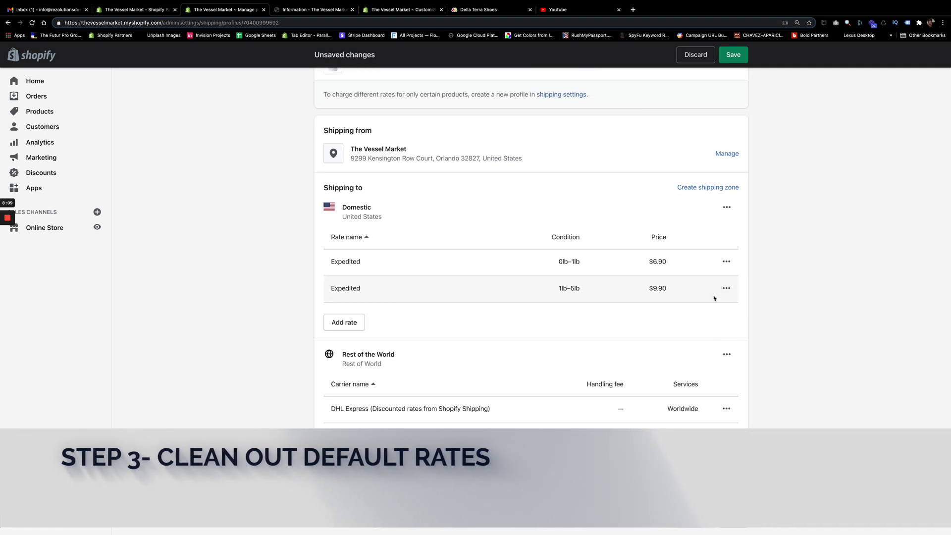
Step: Delete the two remaining Expedited rates, 1lb–5lb and 0lb–1lb
click(726, 287)
click(708, 329)
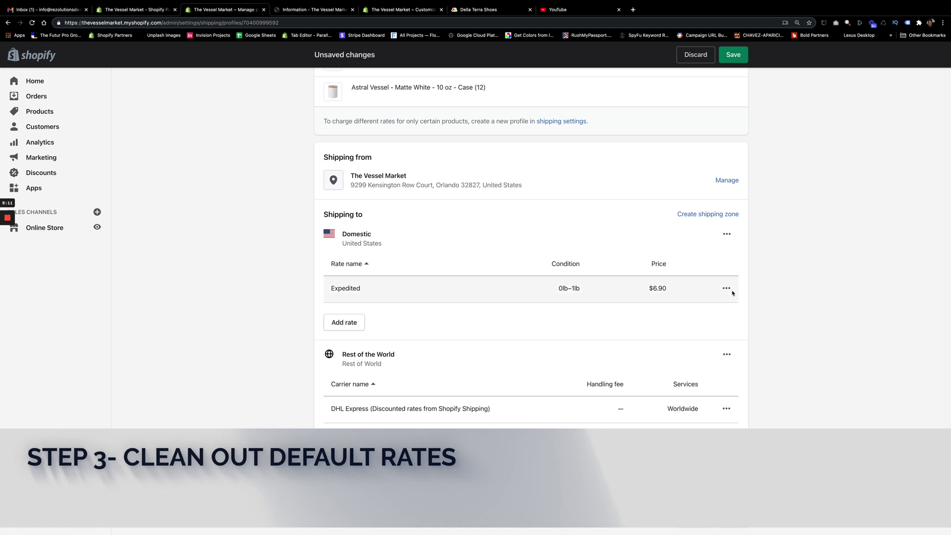
click(726, 288)
click(709, 330)
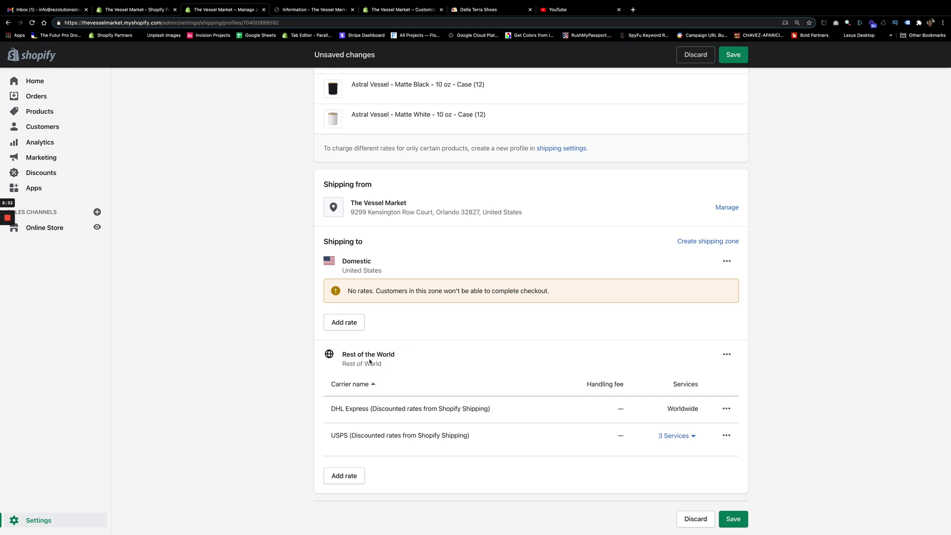
Step: Remove the Rest of the World zone and save the General shipping profile
click(727, 354)
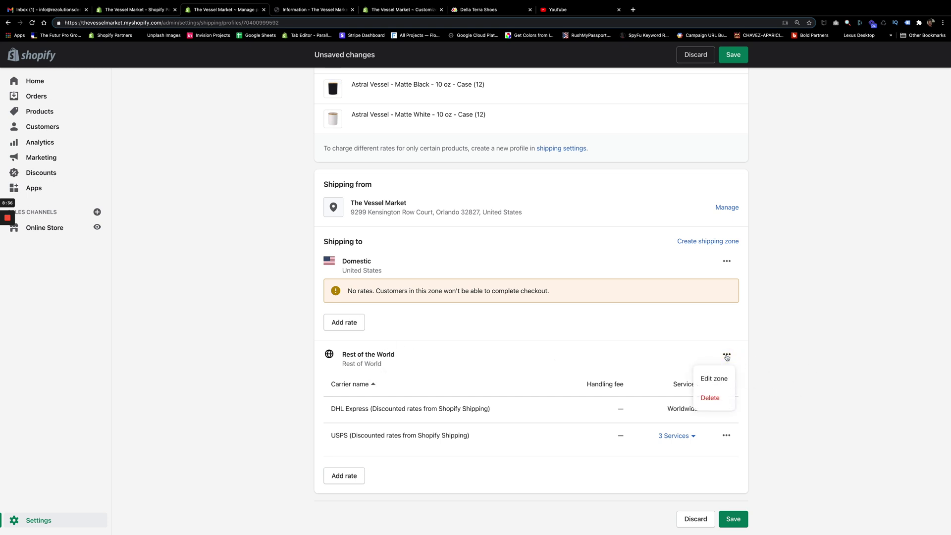
click(709, 398)
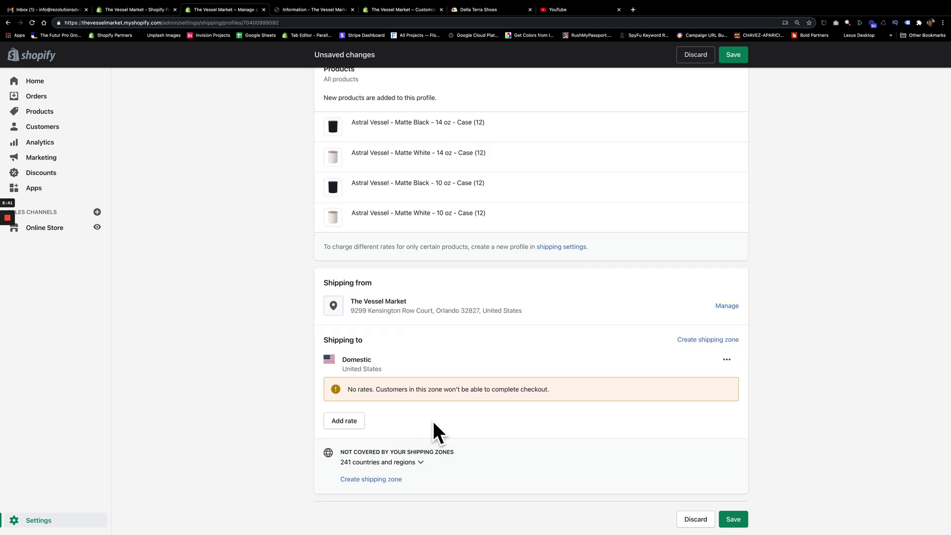
click(733, 520)
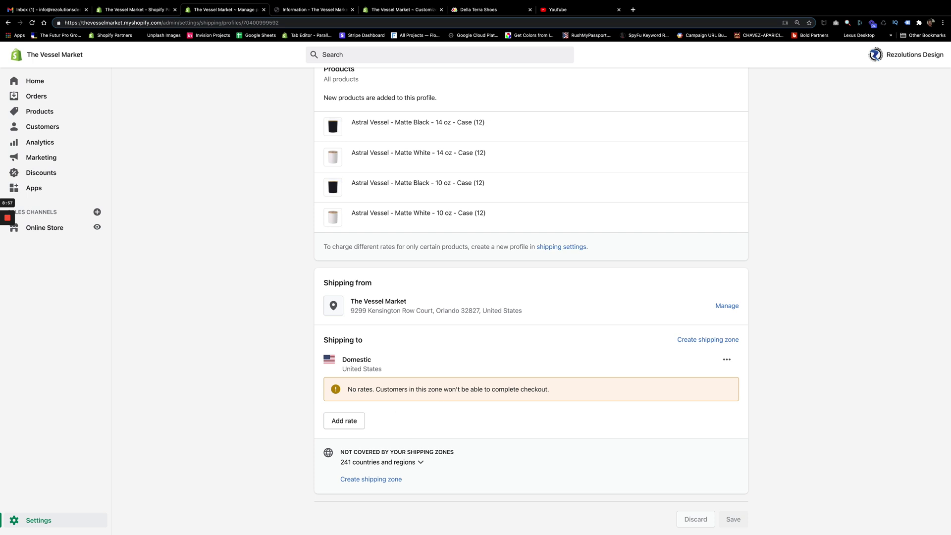
Step: Read the USPS guide rate cards in Preview, including Priority Mail Cubic at $9.24, then close it
mouse_move(798, 533)
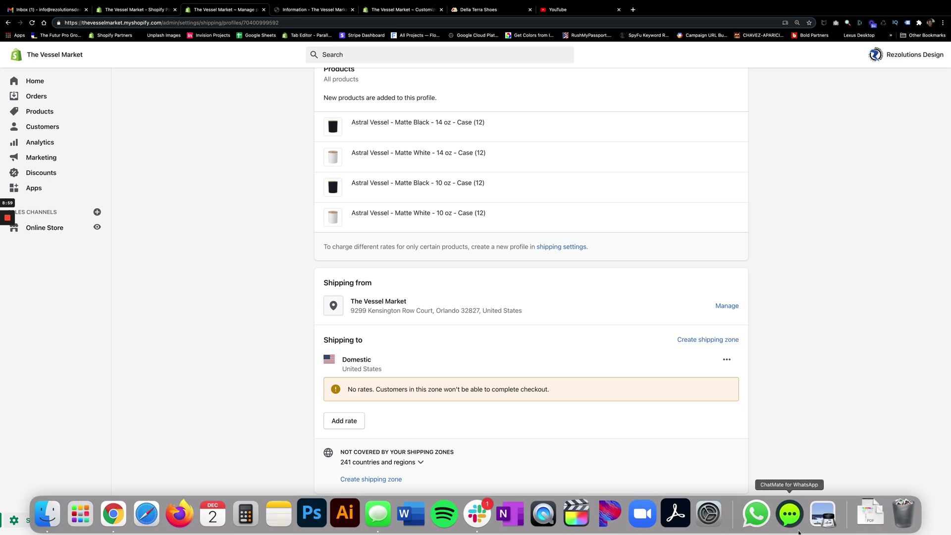
click(822, 529)
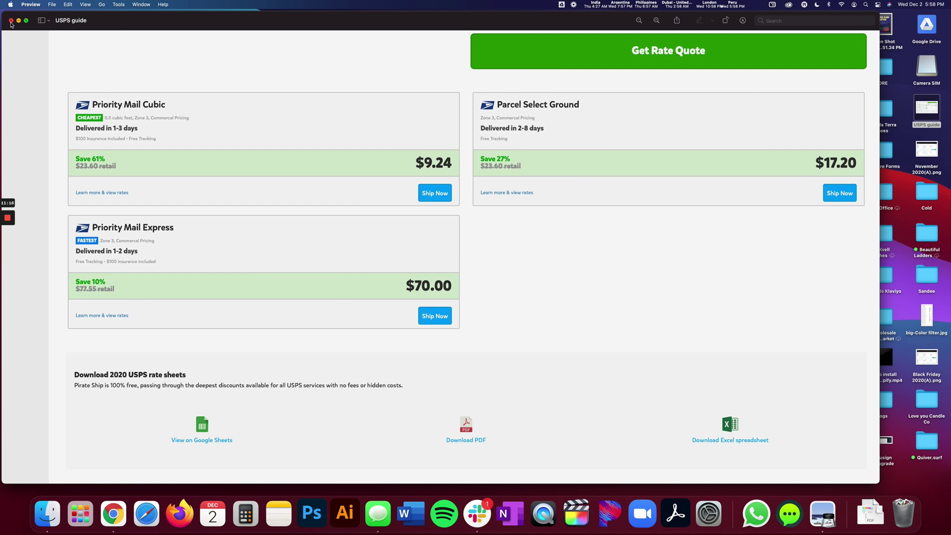
click(11, 21)
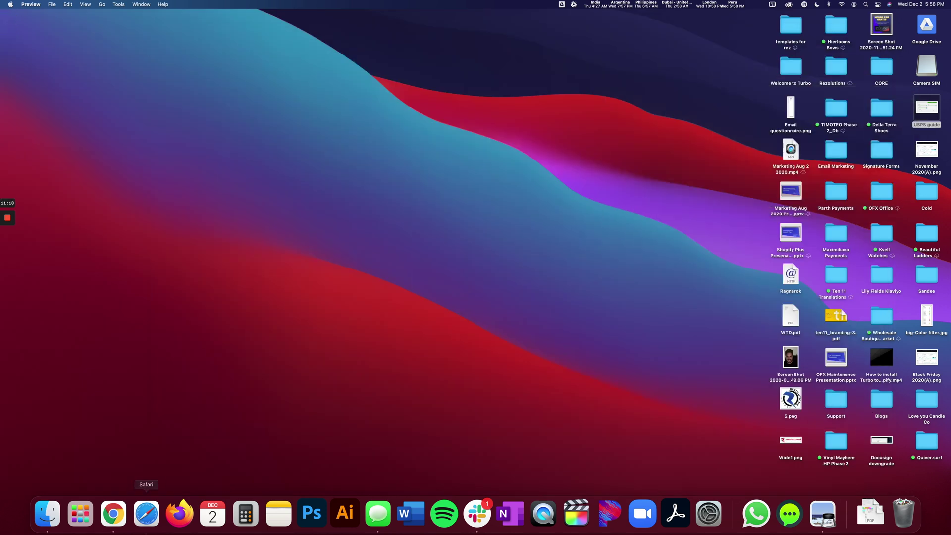
Step: Add a carrier-calculated rate to the Domestic zone using USPS
click(112, 519)
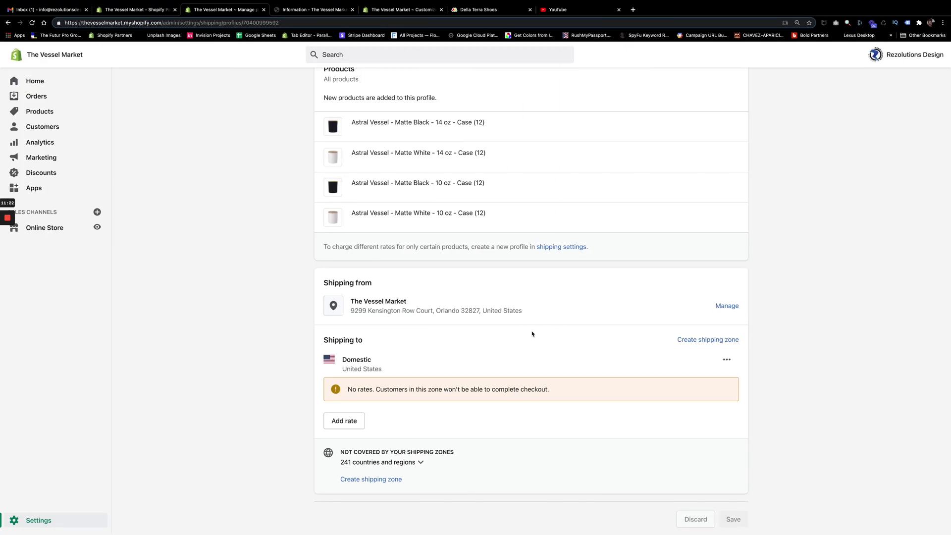
click(348, 421)
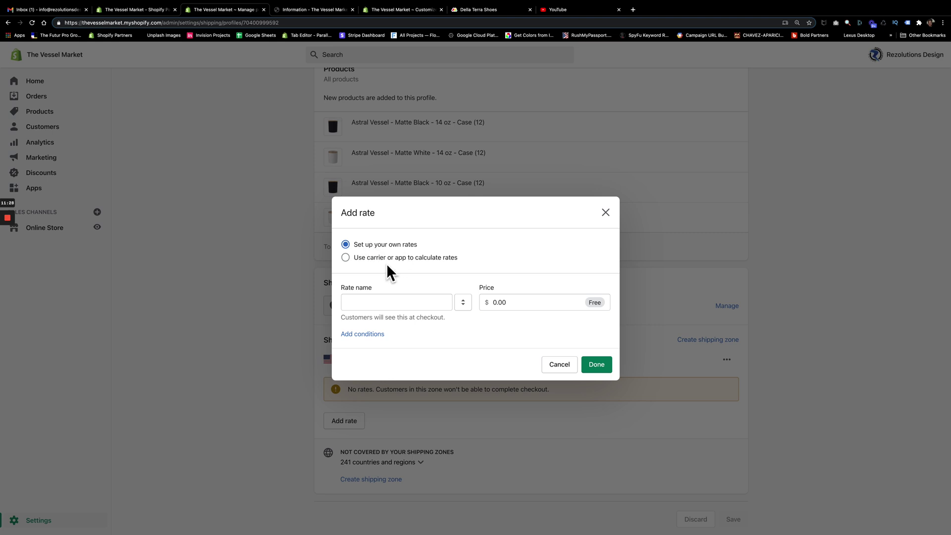
click(347, 258)
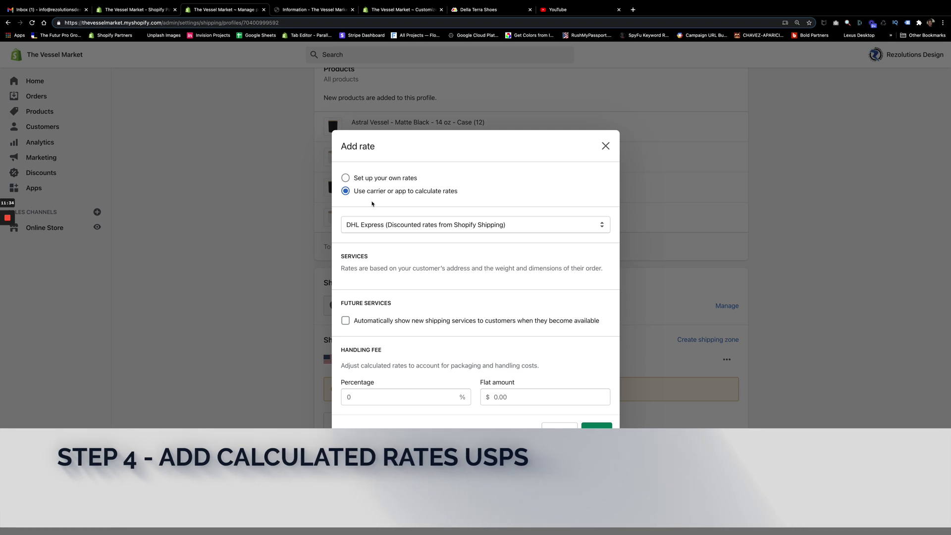
click(375, 225)
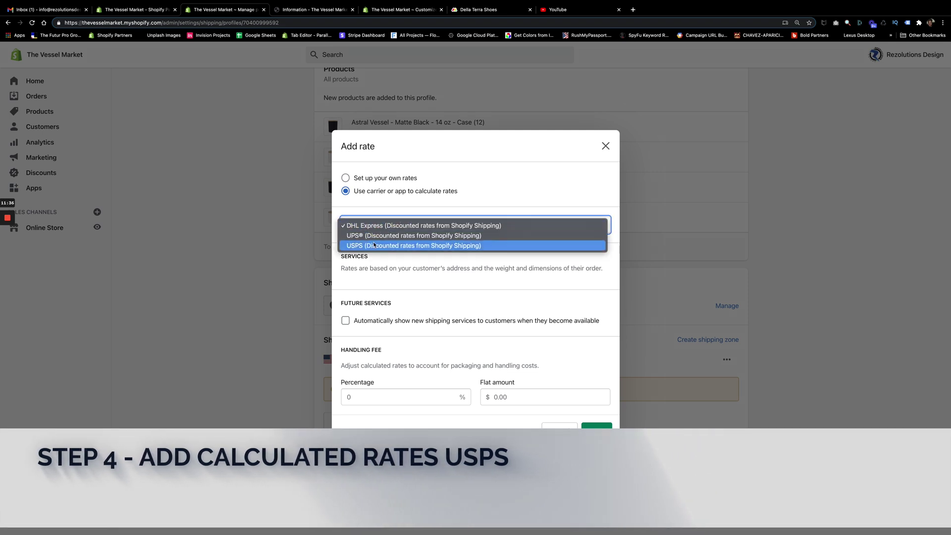
click(375, 246)
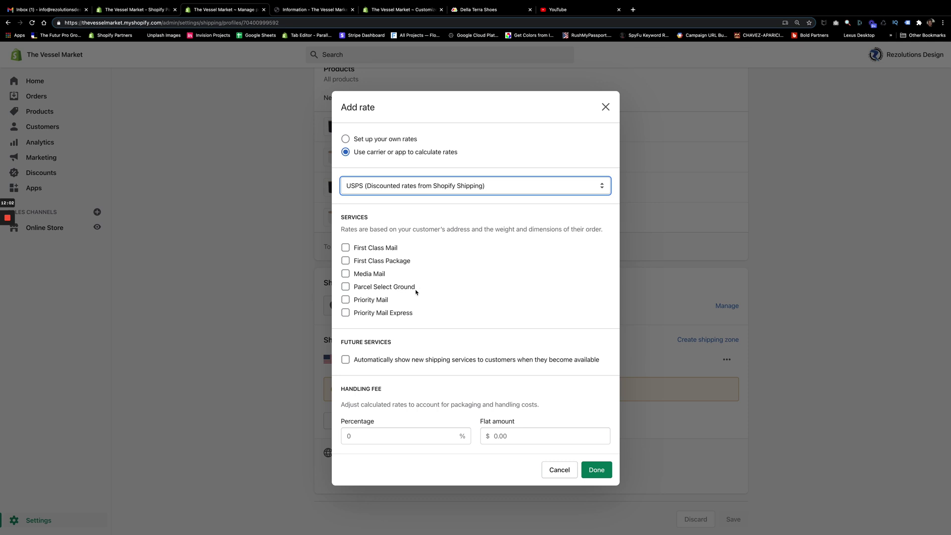
Step: Exit full screen and reopen the USPS guide file from the desktop
mouse_move(614, 532)
click(38, 20)
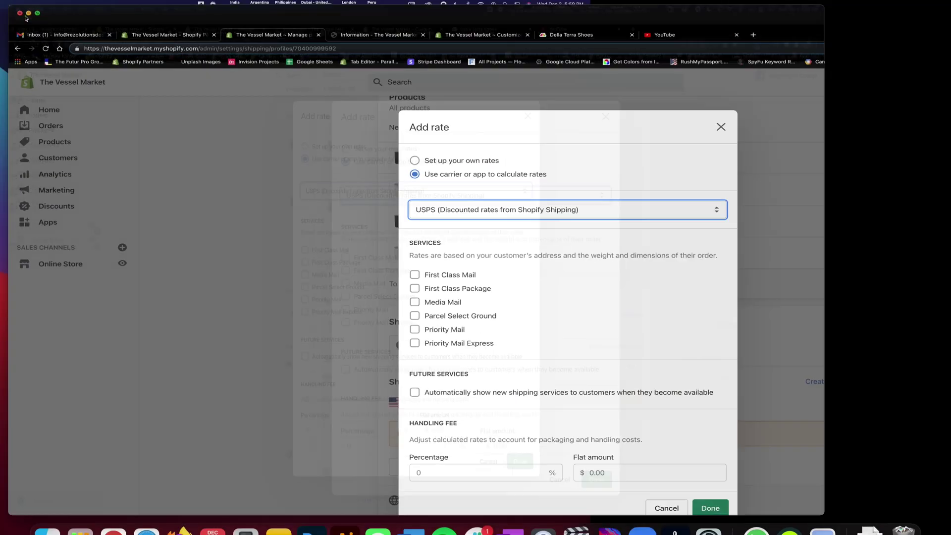
double_click(927, 108)
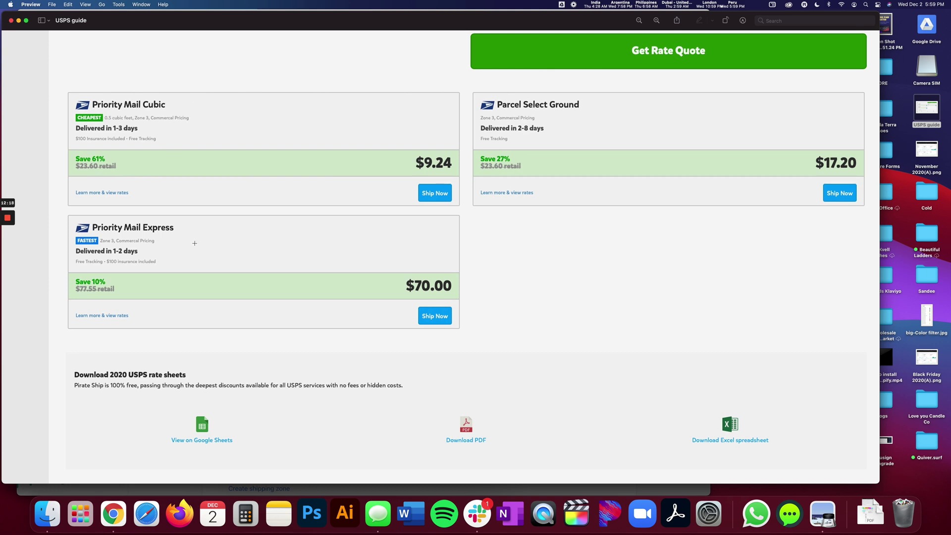
Step: Select Priority Mail, Priority Mail Express and Parcel Select Ground as USPS services, comparing against the guide
click(11, 21)
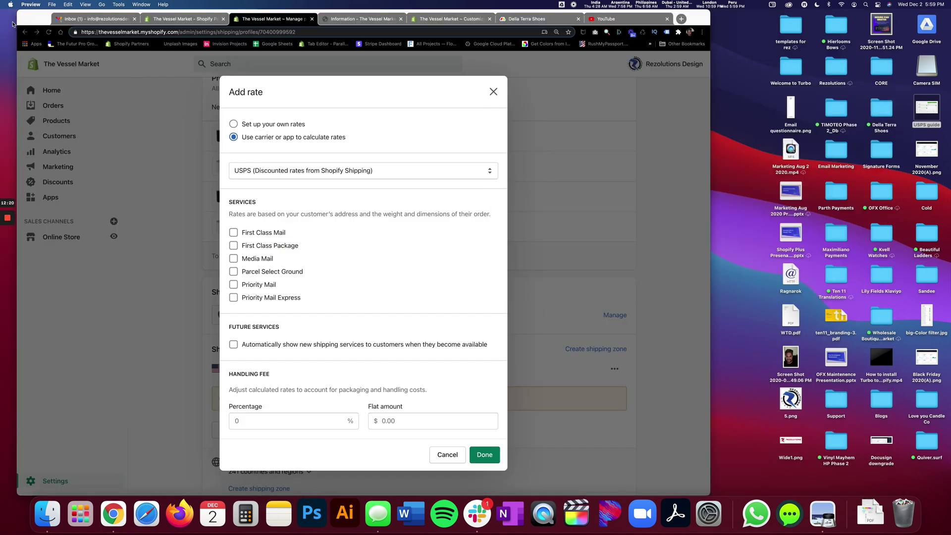
click(234, 287)
click(233, 285)
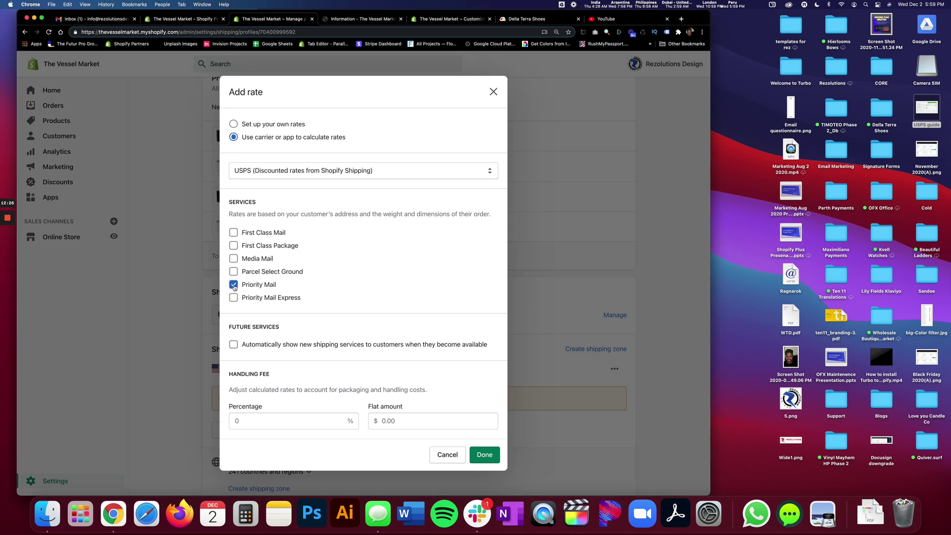
click(234, 298)
click(234, 272)
double_click(926, 107)
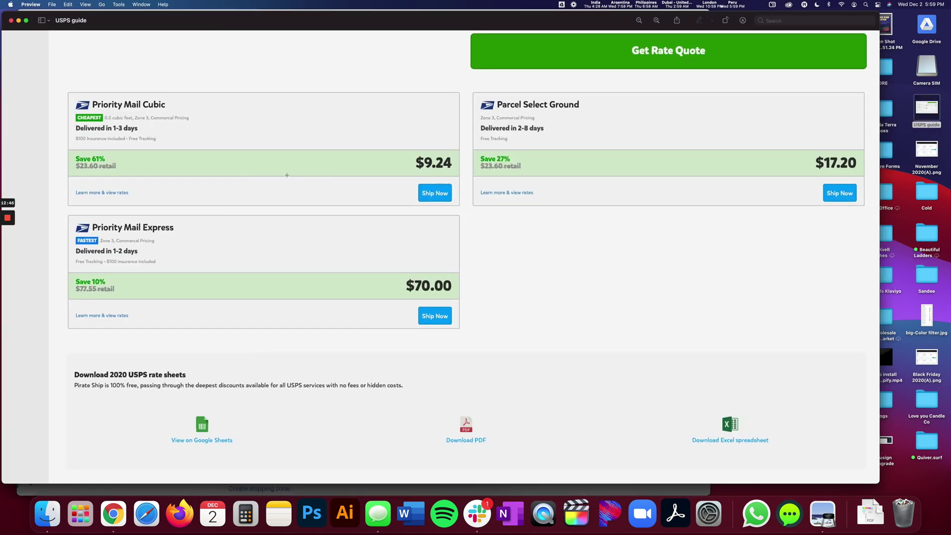
click(11, 21)
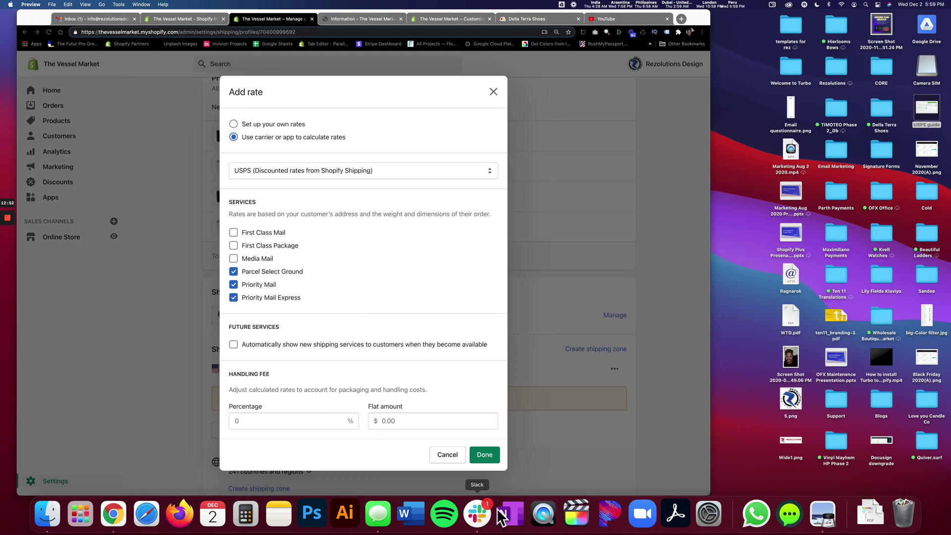
Step: Confirm and save the USPS rate, then expand its 3 Services list to verify
click(485, 455)
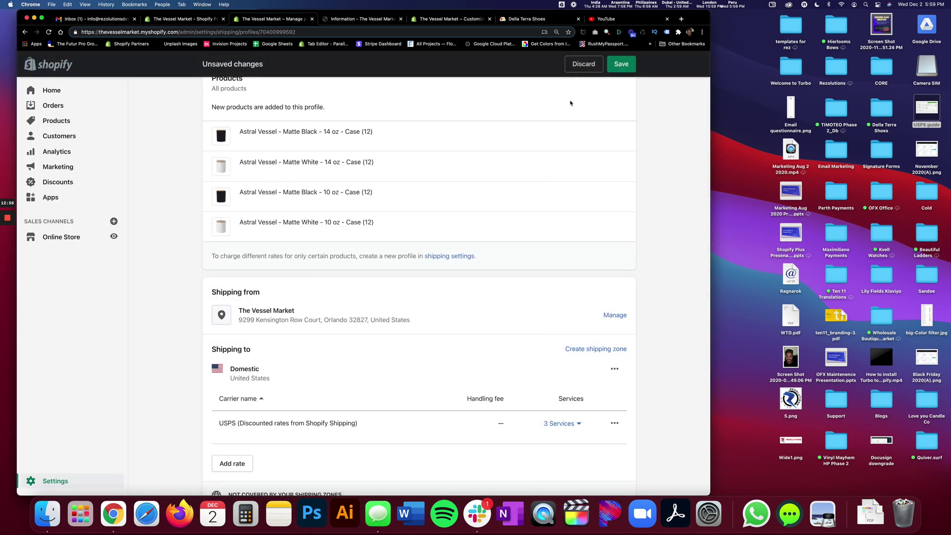
click(620, 64)
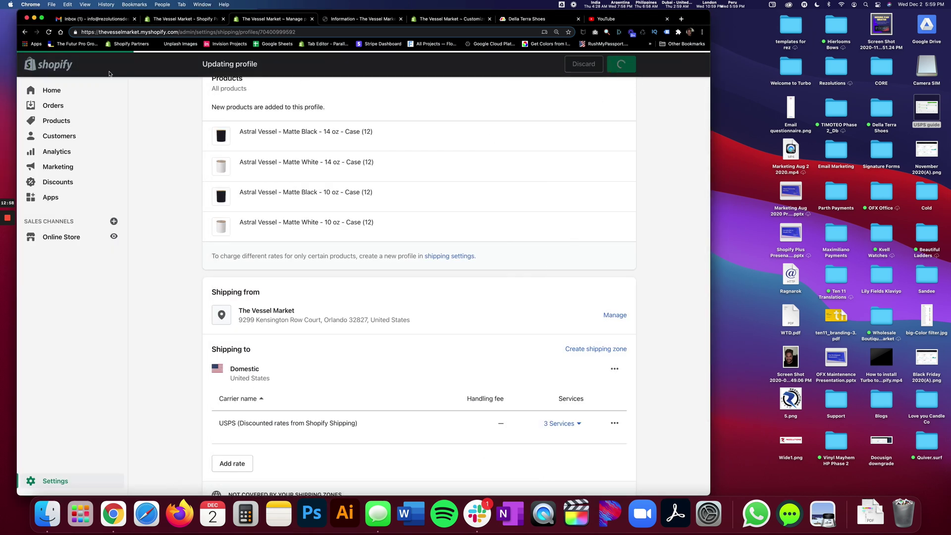
click(42, 19)
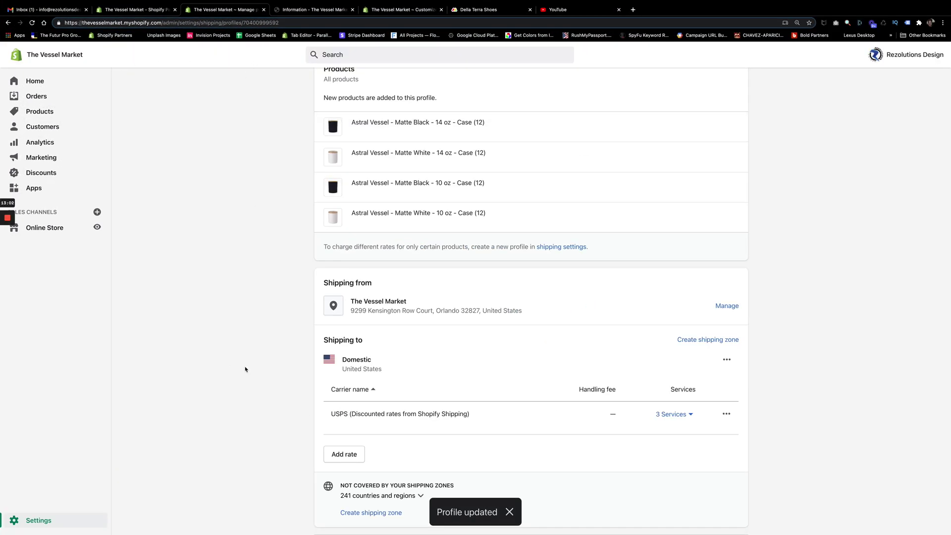
scroll(244, 369, down, 1)
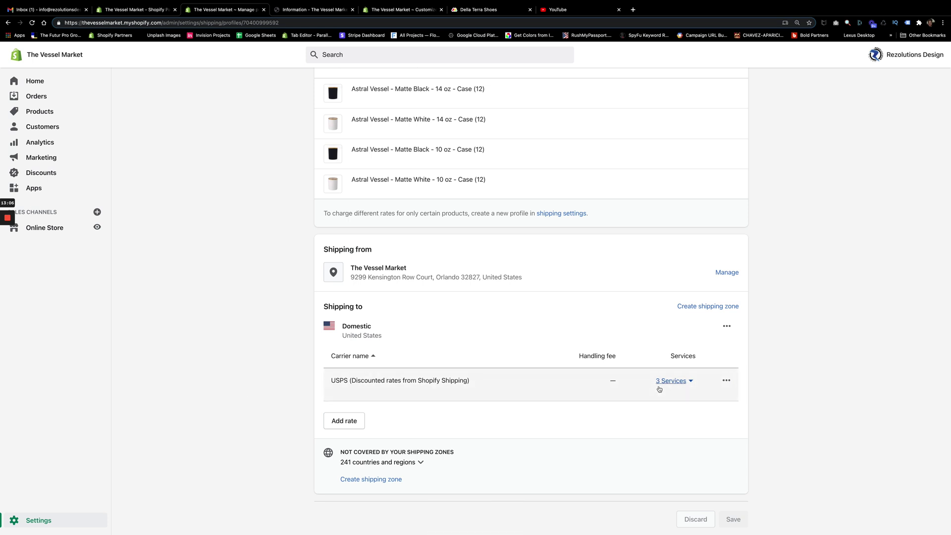
click(692, 383)
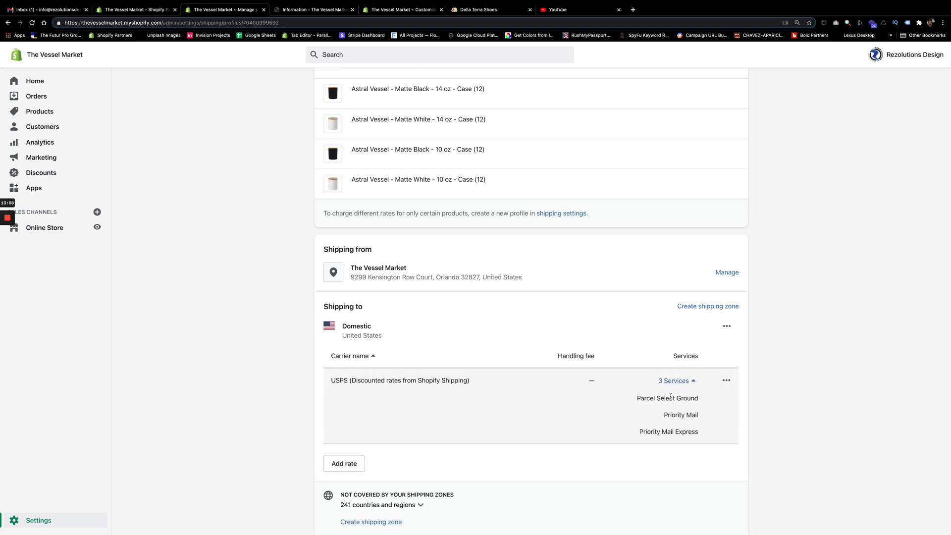
scroll(241, 447, up, 2)
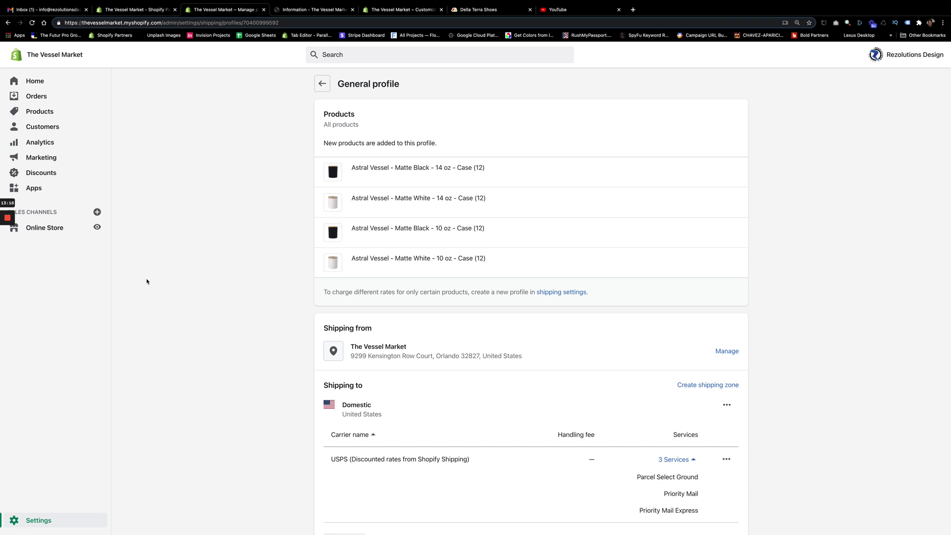
click(300, 10)
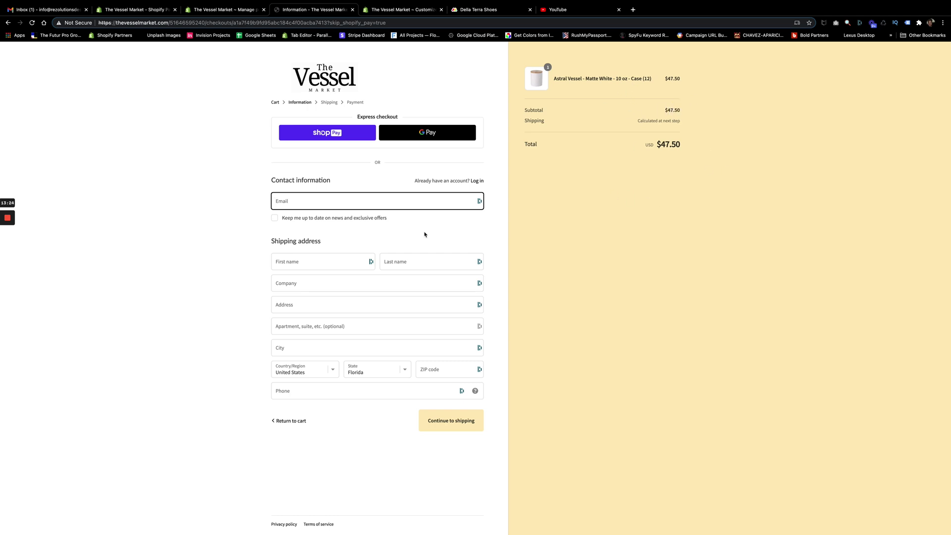
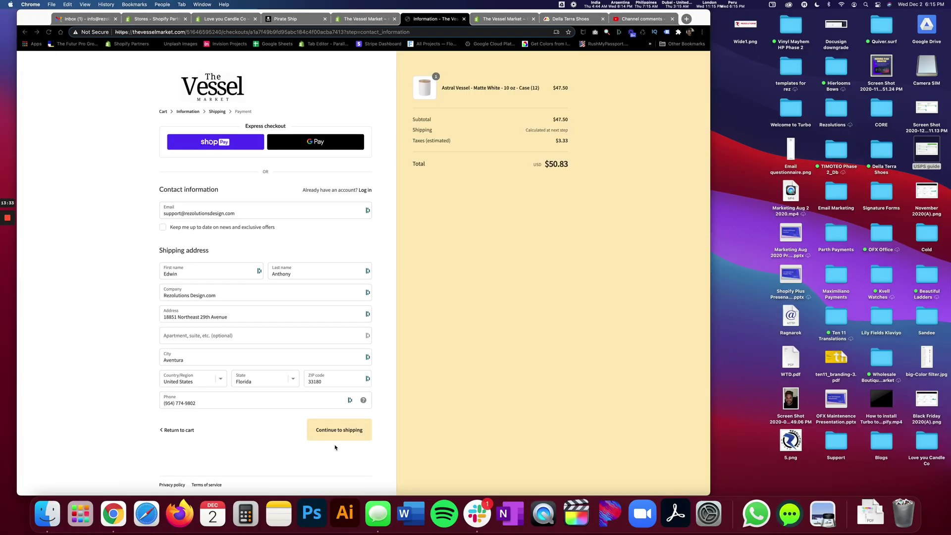
Step: Enter the customer's email and shipping details and continue to the shipping method step
click(335, 448)
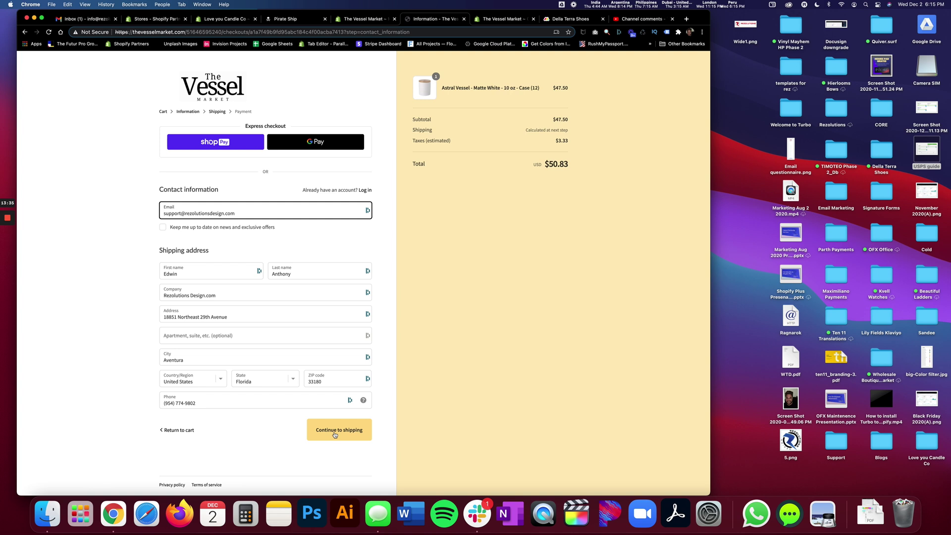
click(335, 435)
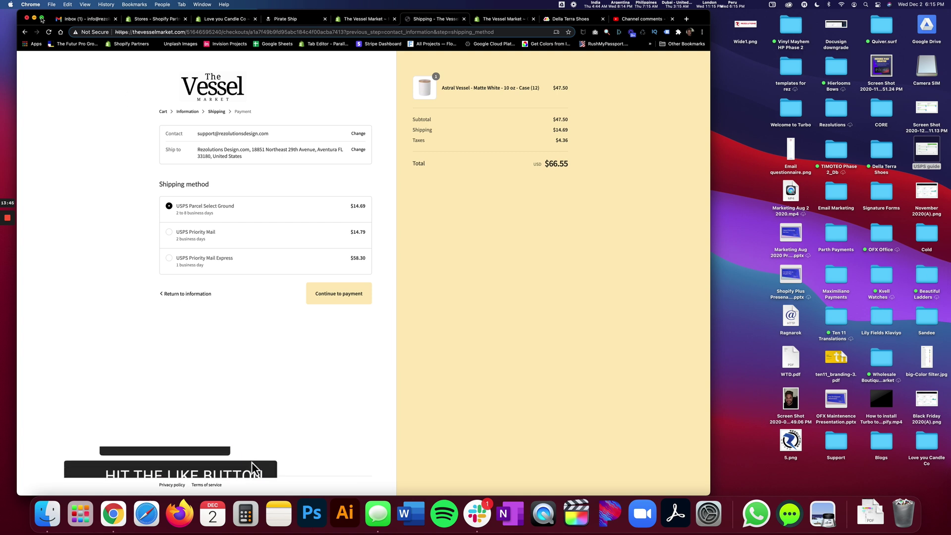
key(ctrl+super+f)
Step: Zoom the checkout page to 150% and go back to the Cart
click(85, 4)
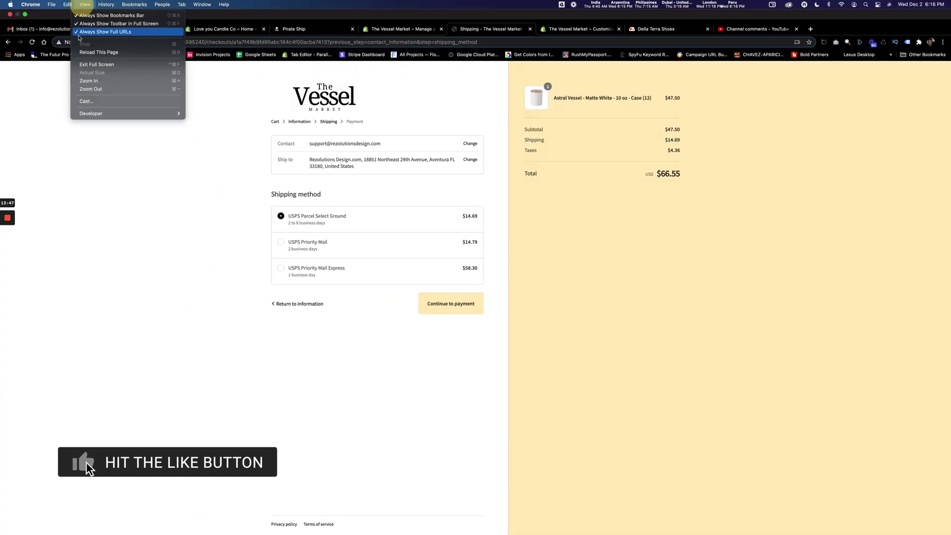
click(97, 81)
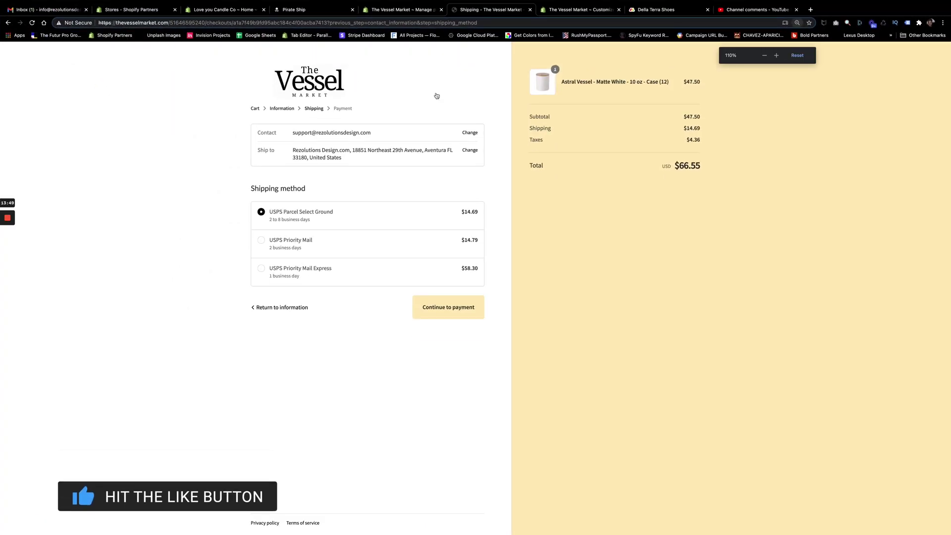
click(777, 56)
click(777, 57)
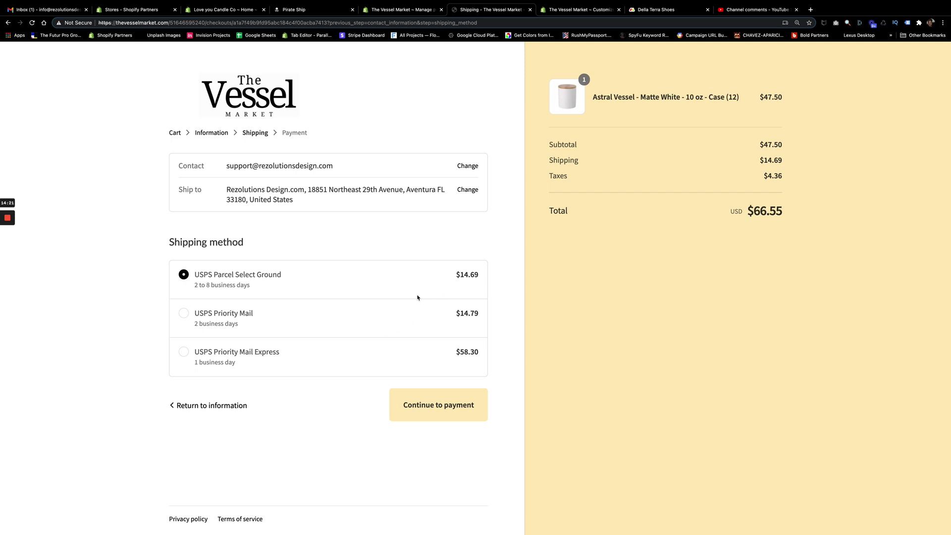
click(176, 134)
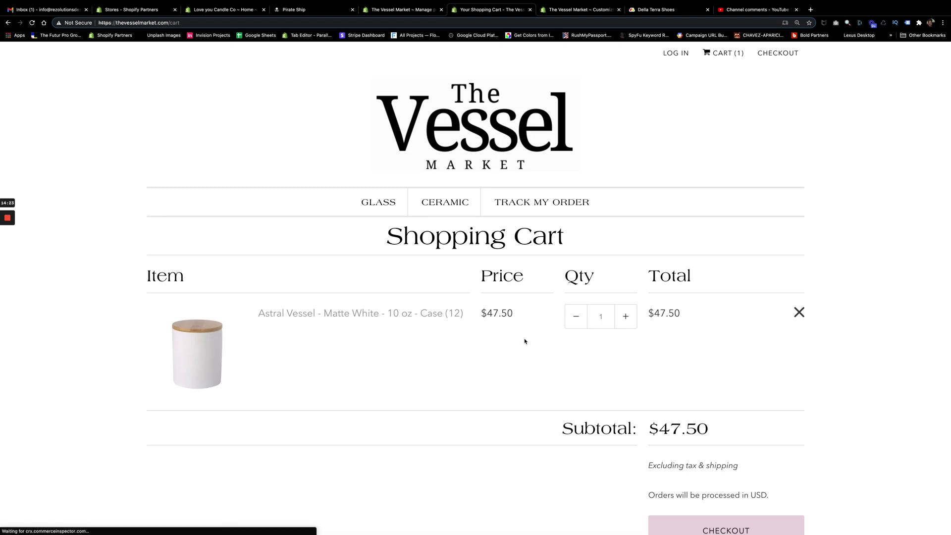
Step: Raise the Astral Vessel case quantity to 3 and close the Pirate Ship tab
click(626, 319)
click(627, 317)
scroll(609, 347, down, 2)
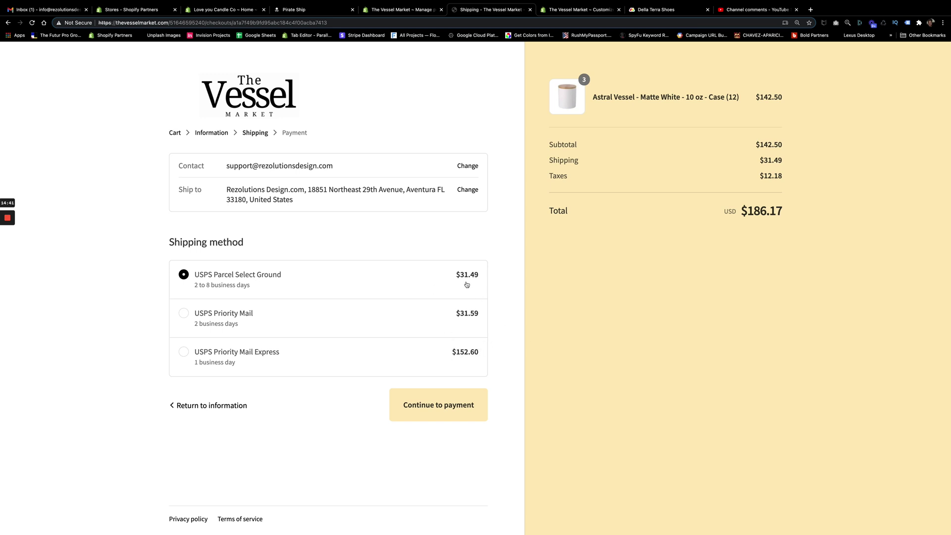
click(352, 9)
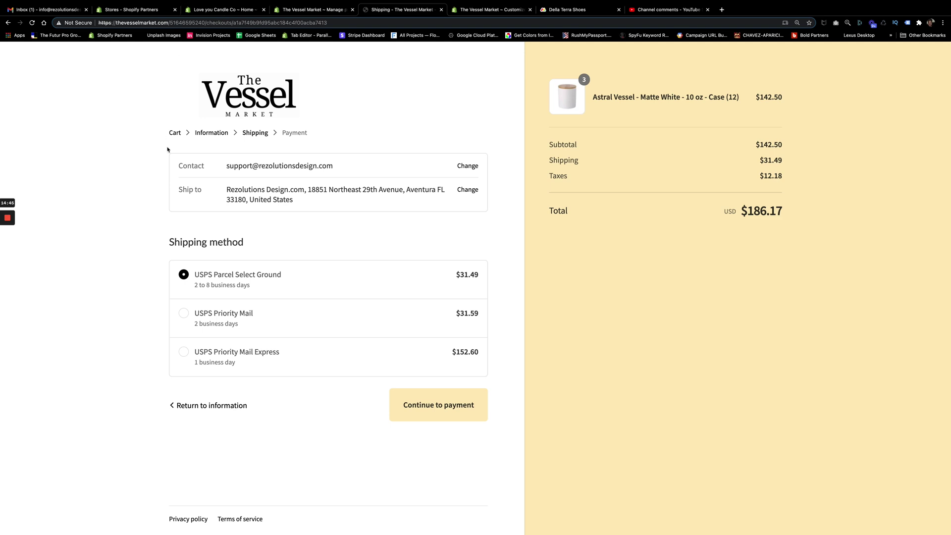